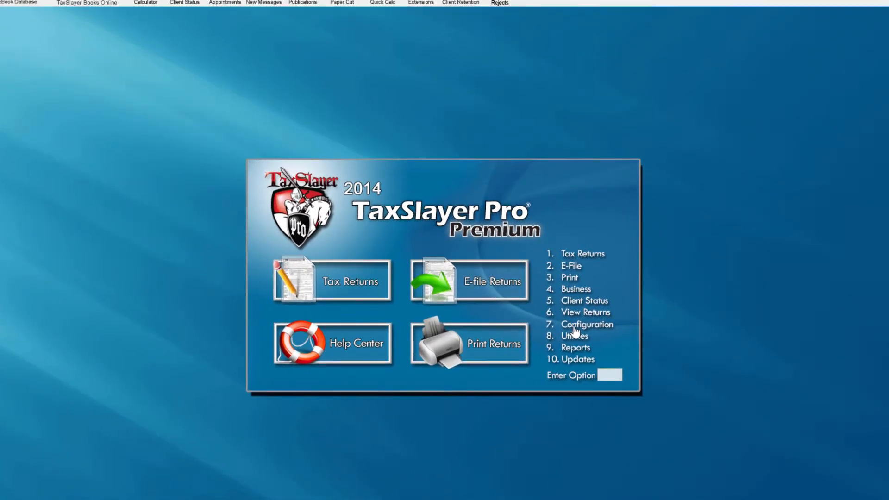
In the individual print options, set Cover Page copies to 0 for ONE COPY FEDERAL AND STATE only, without clearing the other print options.
left_click(575, 327)
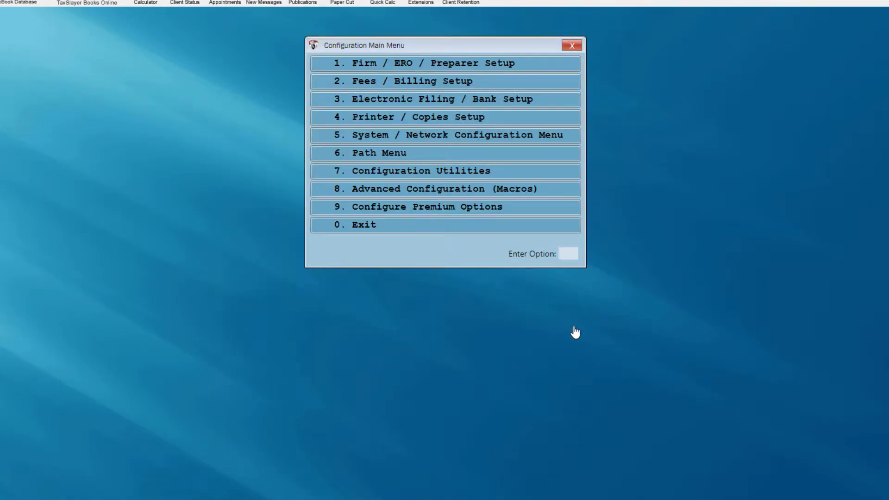
left_click(393, 122)
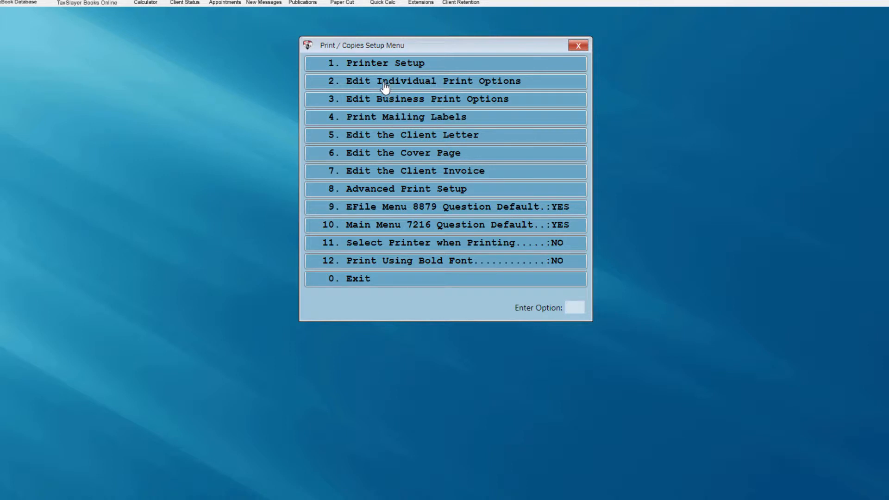
left_click(423, 87)
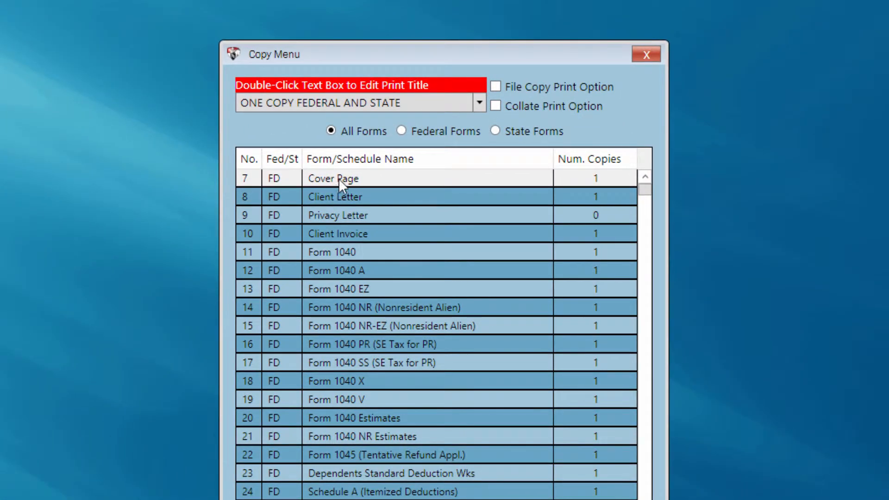
double_click(339, 179)
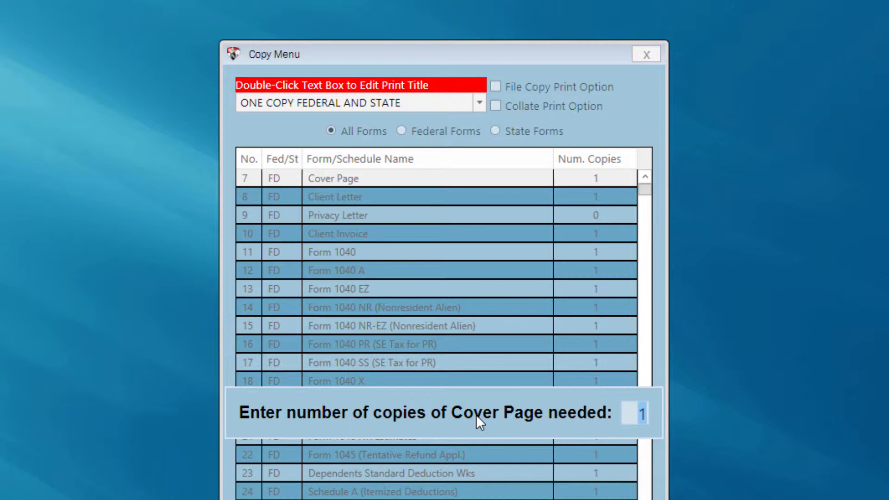
type("0")
key("Return")
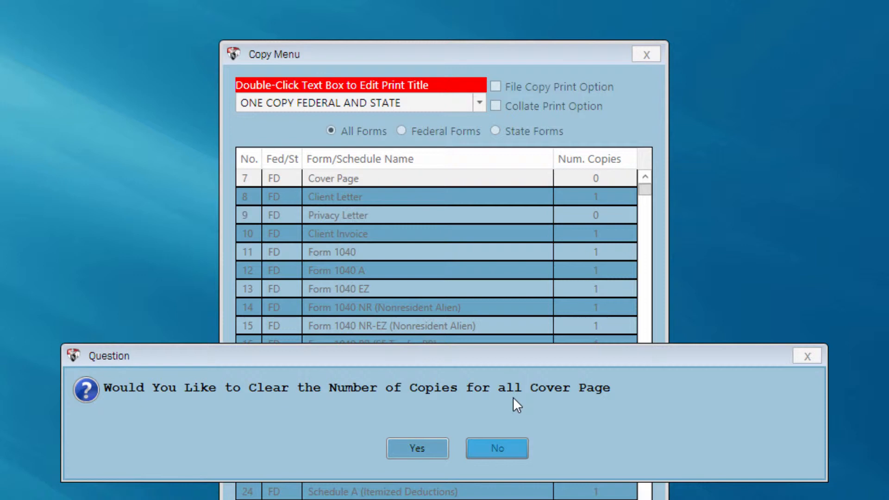
left_click(488, 449)
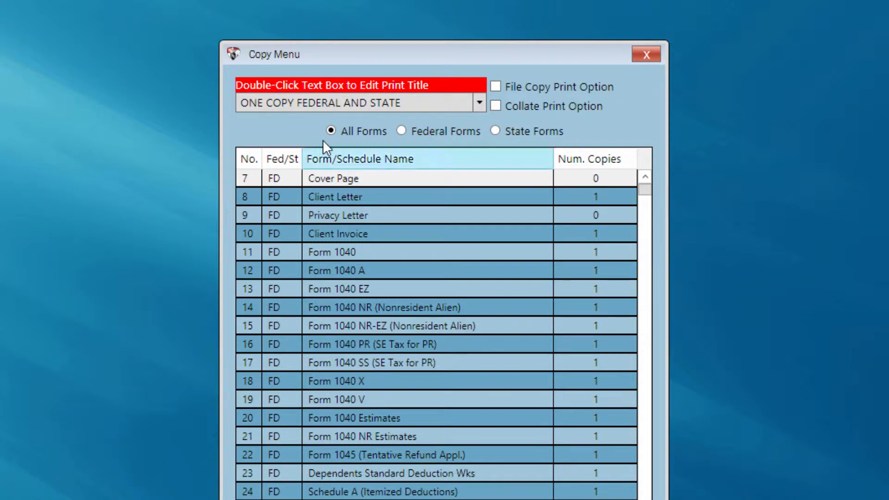
Set Client Letter copies to 0 for this print option only, finish the copy setup and return to the main screen.
double_click(329, 199)
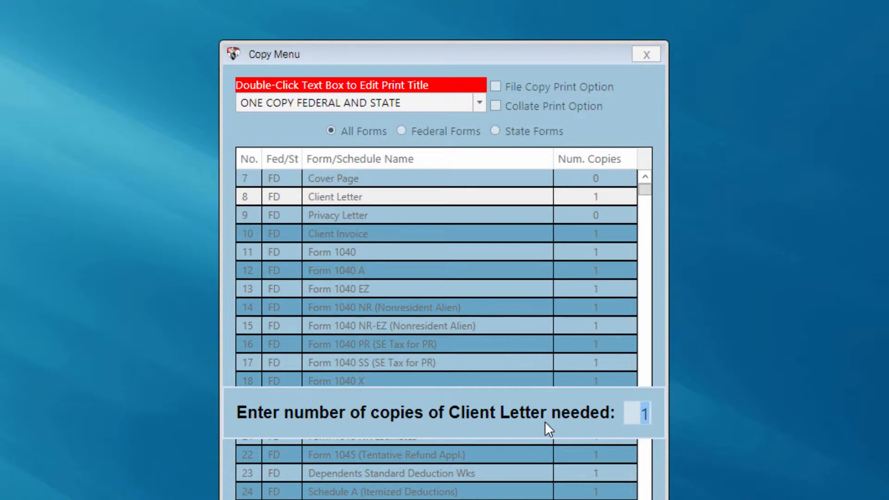
type("0")
key("Return")
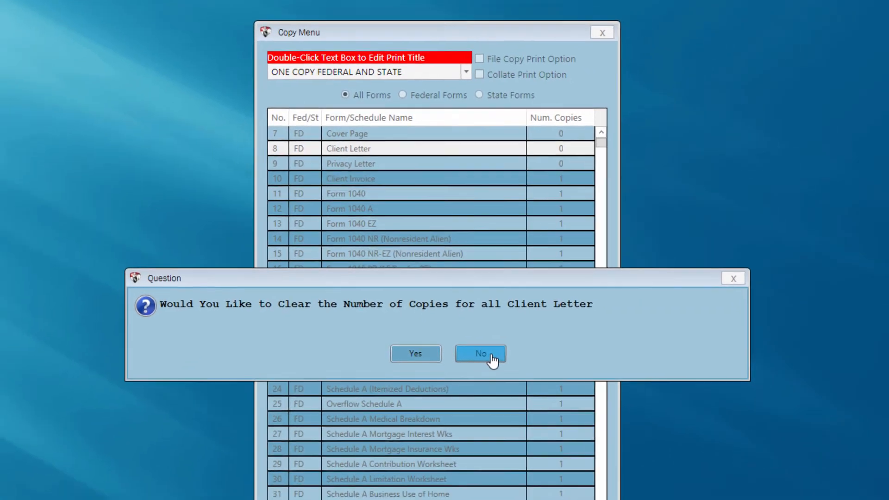
left_click(491, 358)
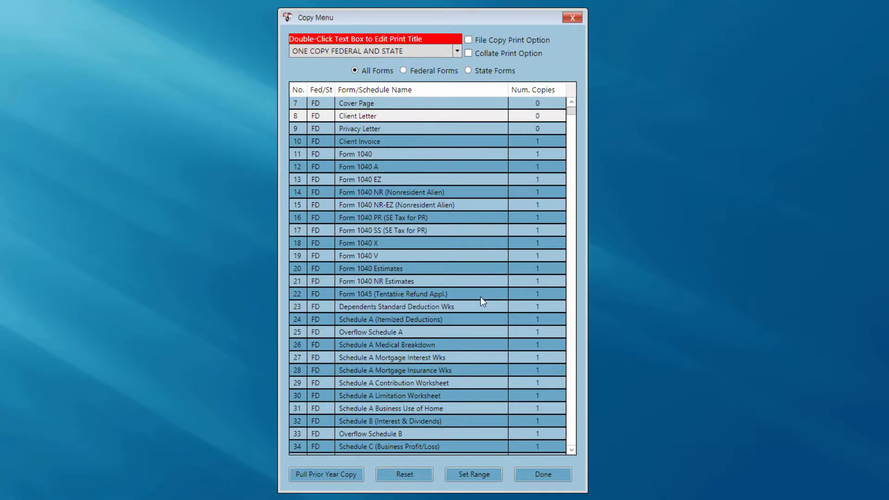
left_click(523, 477)
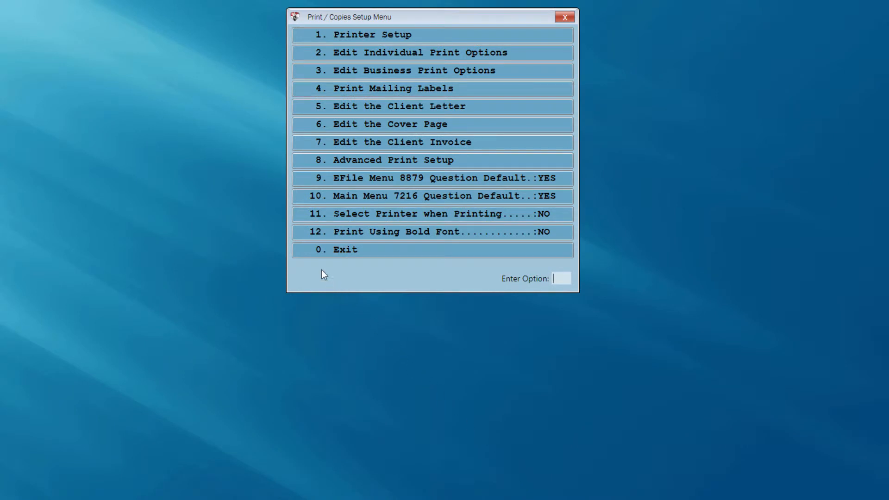
left_click(310, 246)
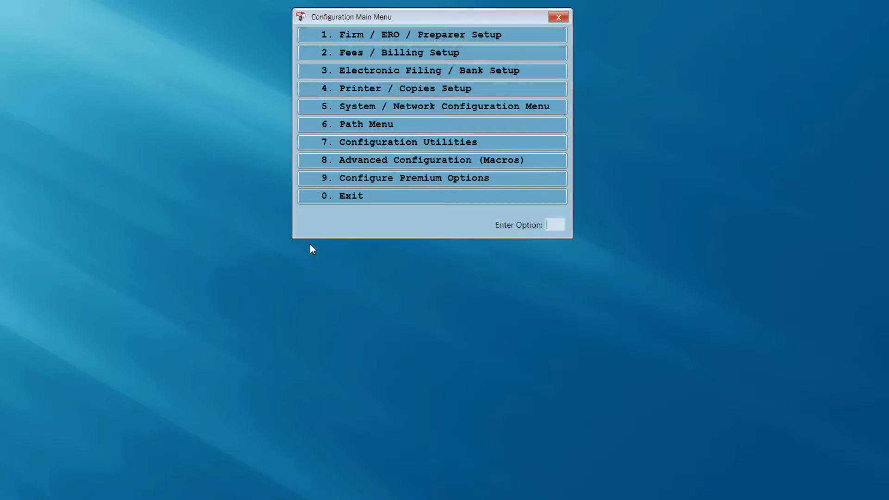
left_click(341, 199)
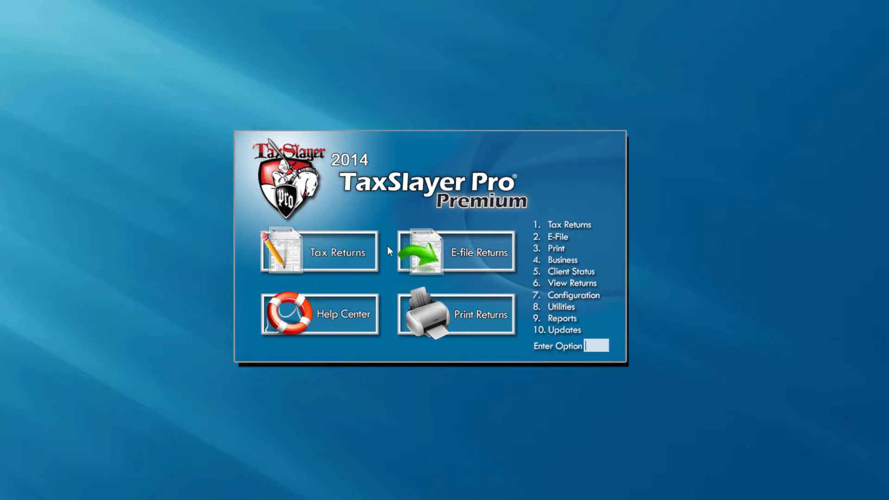
Print the individual return of the fifth client in the list with the ONE COPY FEDERAL AND STATE option.
left_click(423, 317)
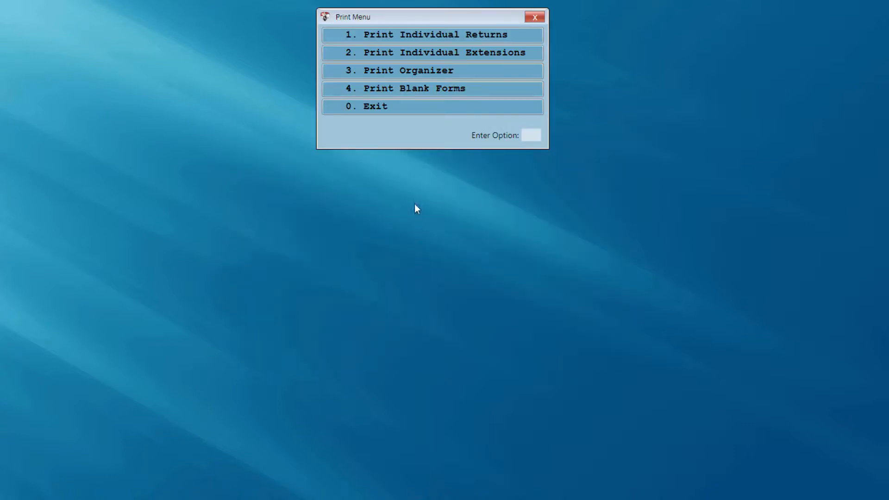
left_click(416, 35)
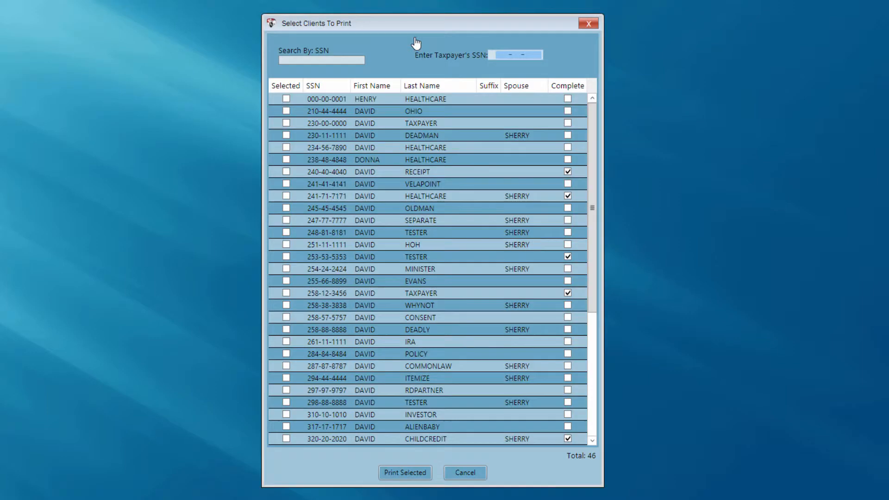
double_click(288, 149)
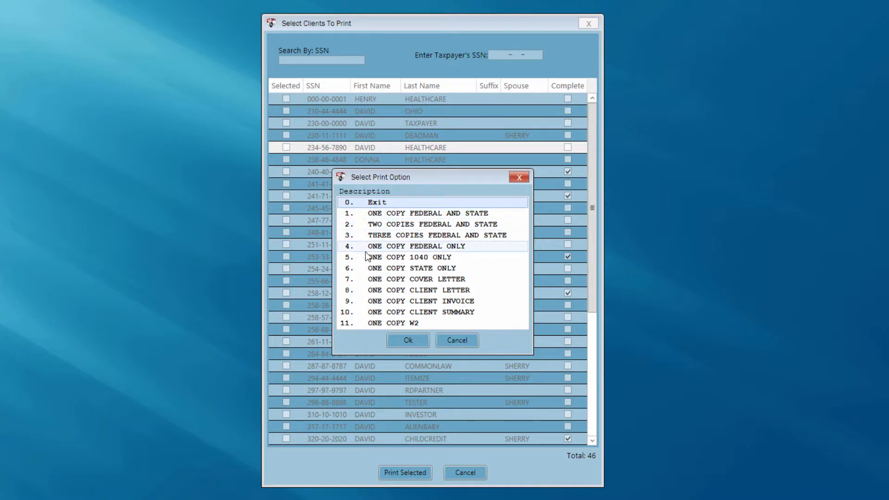
left_click(371, 214)
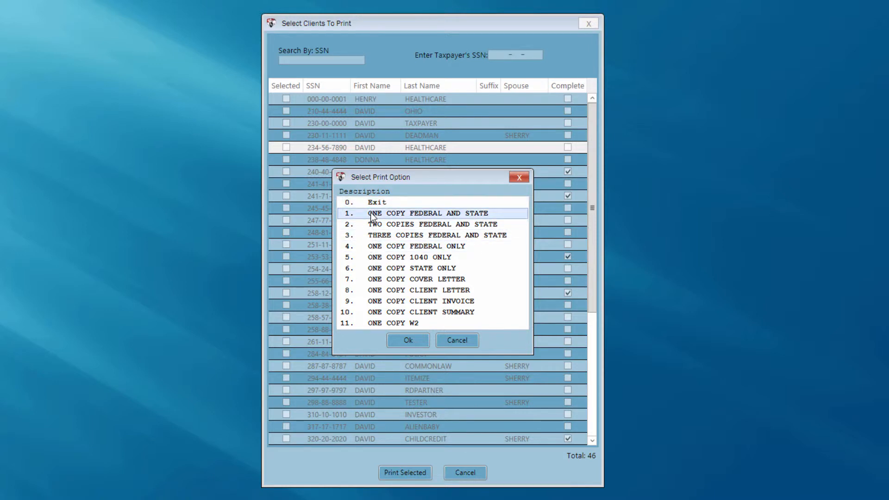
left_click(397, 346)
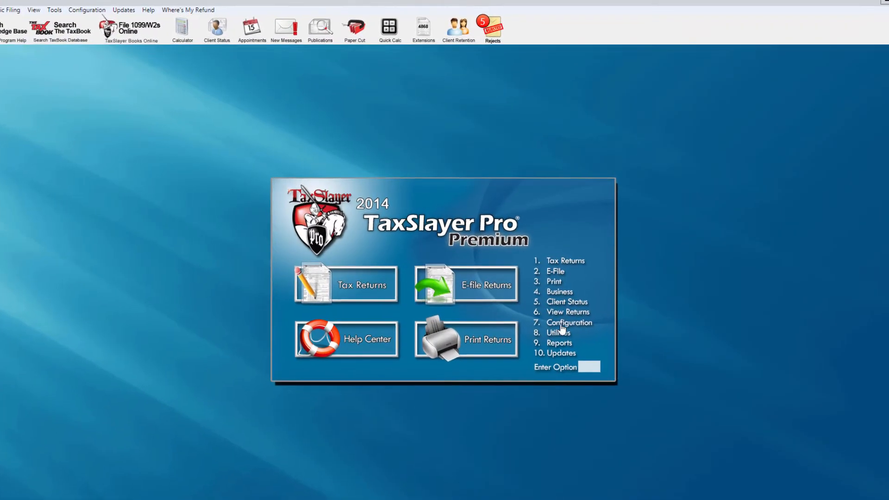
Reopen the individual print options and set Form 1040 A copies to 0, clearing it for all print options.
left_click(565, 323)
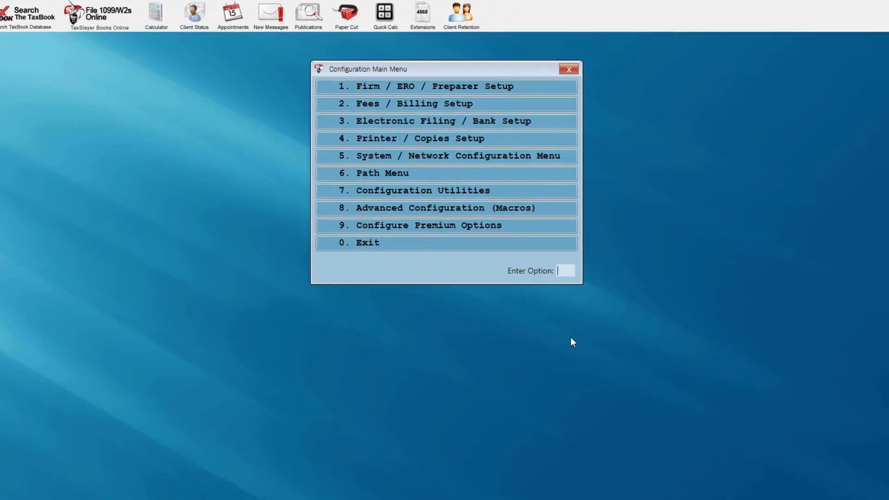
left_click(369, 144)
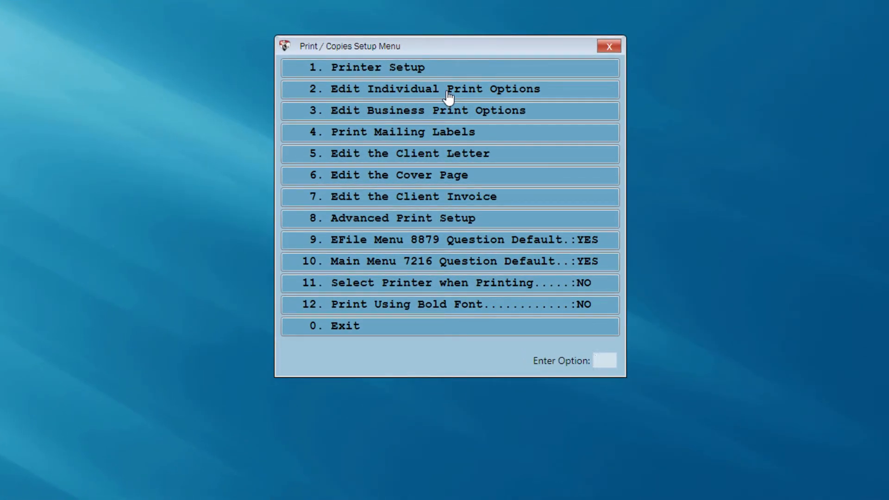
left_click(449, 89)
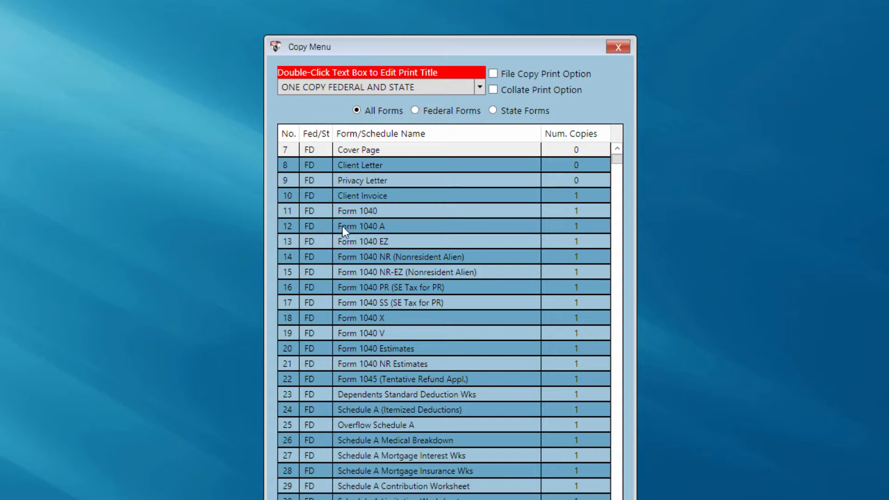
double_click(391, 226)
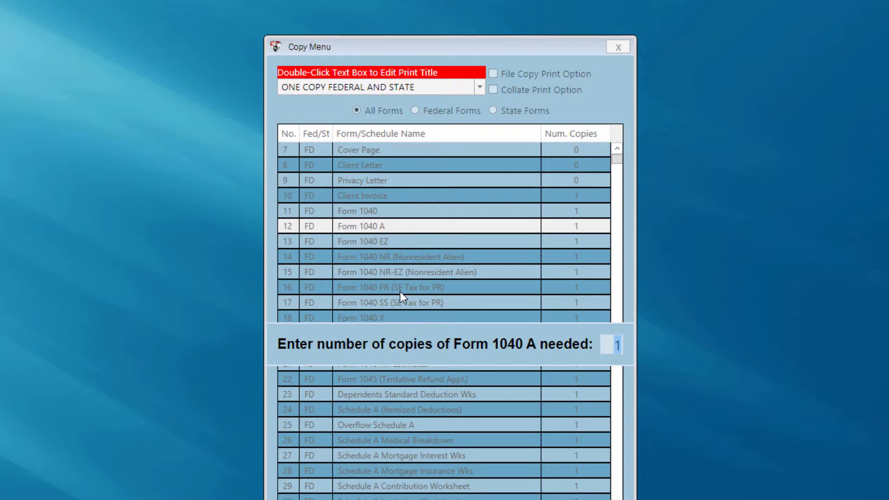
type("0")
key("Return")
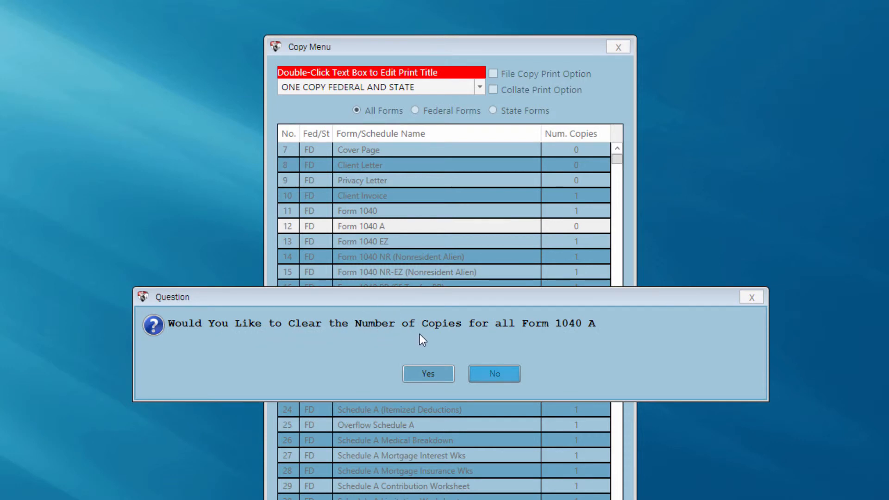
left_click(428, 375)
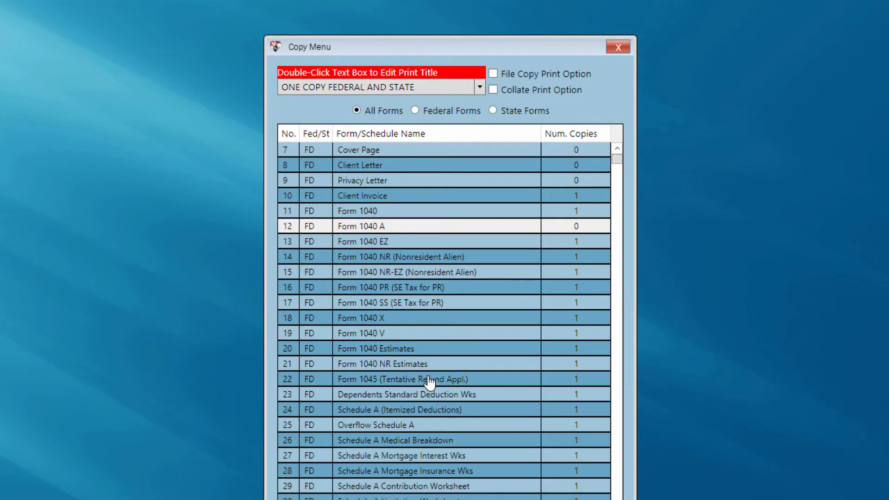
Set Form 1040 EZ copies to 0 and clear it for all print options.
double_click(414, 243)
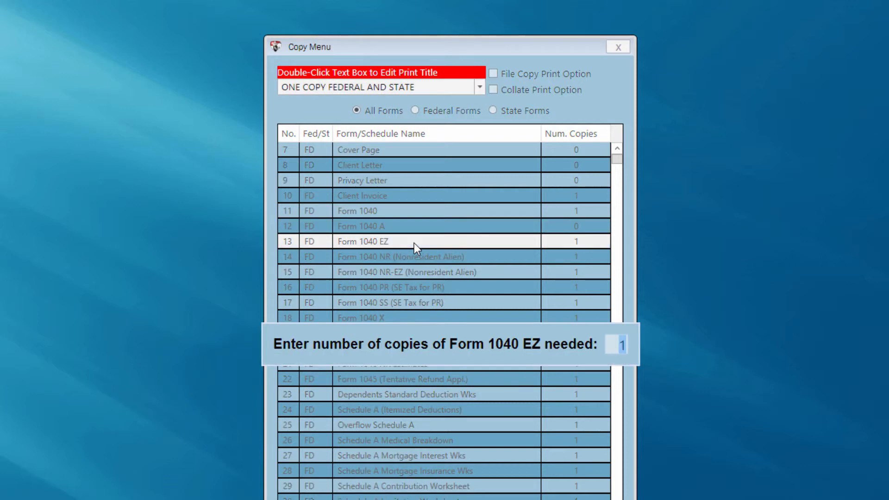
type("0")
key("Return")
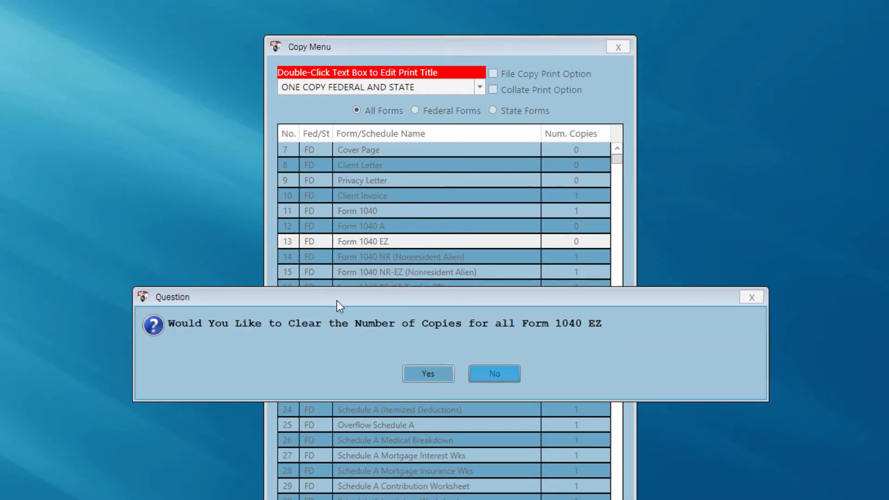
left_click(418, 376)
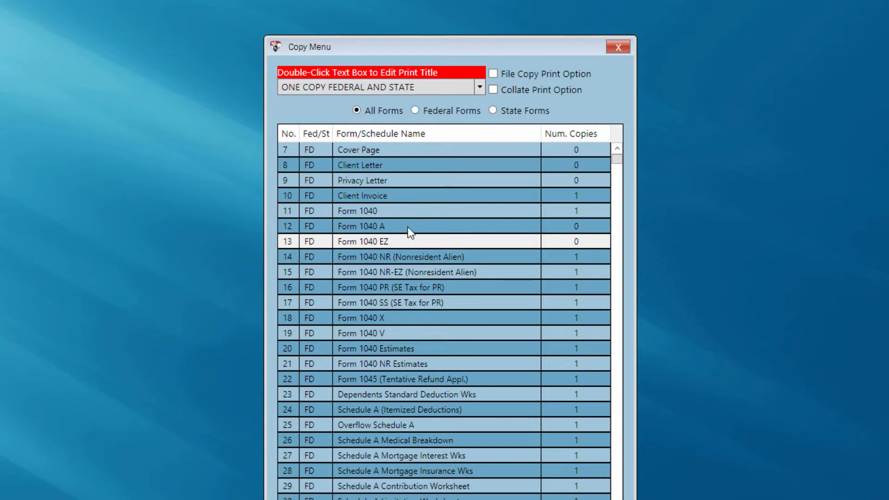
Check the form copy counts under TWO COPIES FEDERAL AND STATE and THREE COPIES FEDERAL AND STATE.
left_click(479, 90)
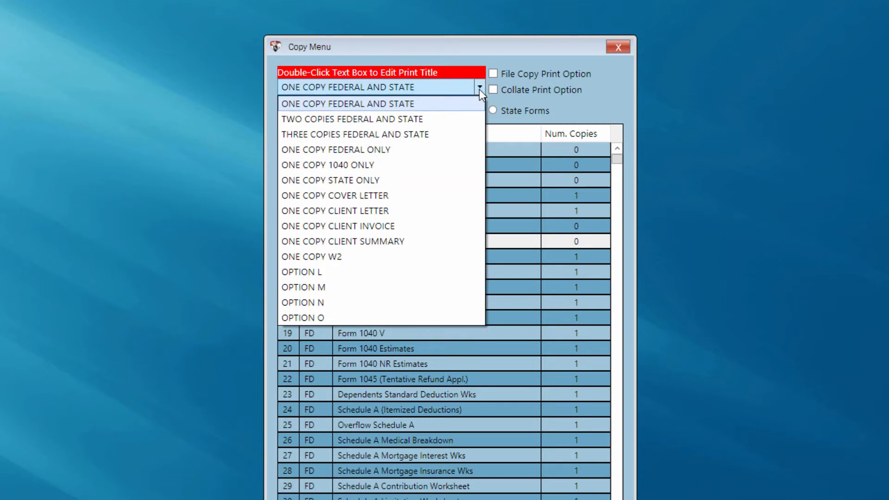
left_click(403, 120)
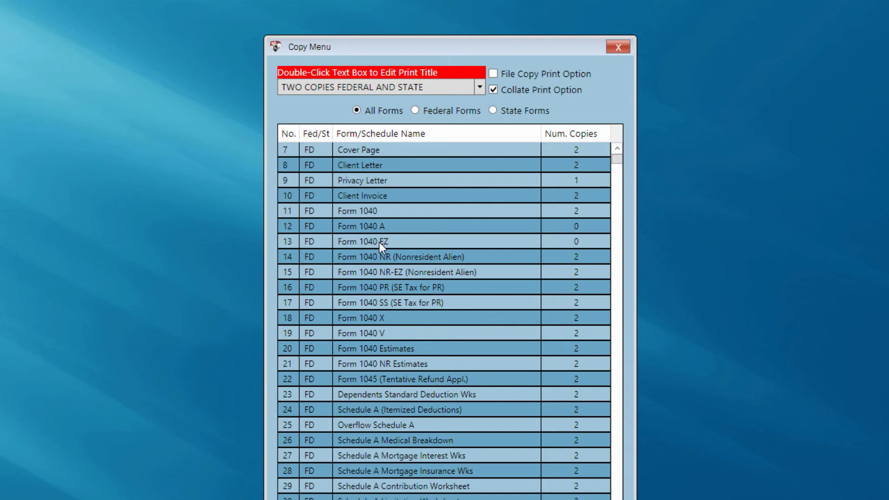
left_click(480, 88)
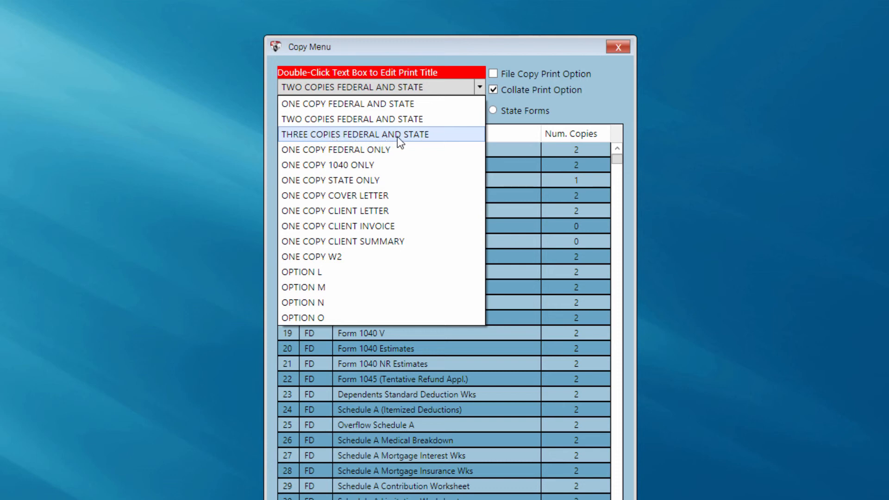
left_click(398, 134)
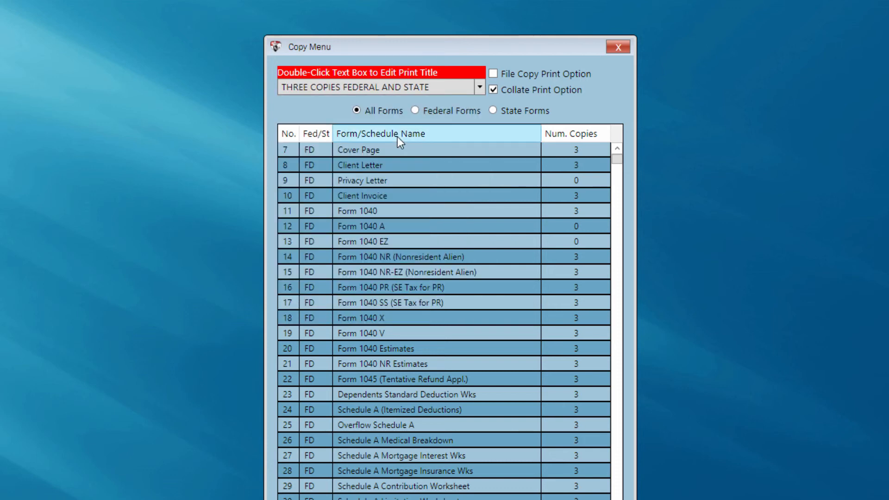